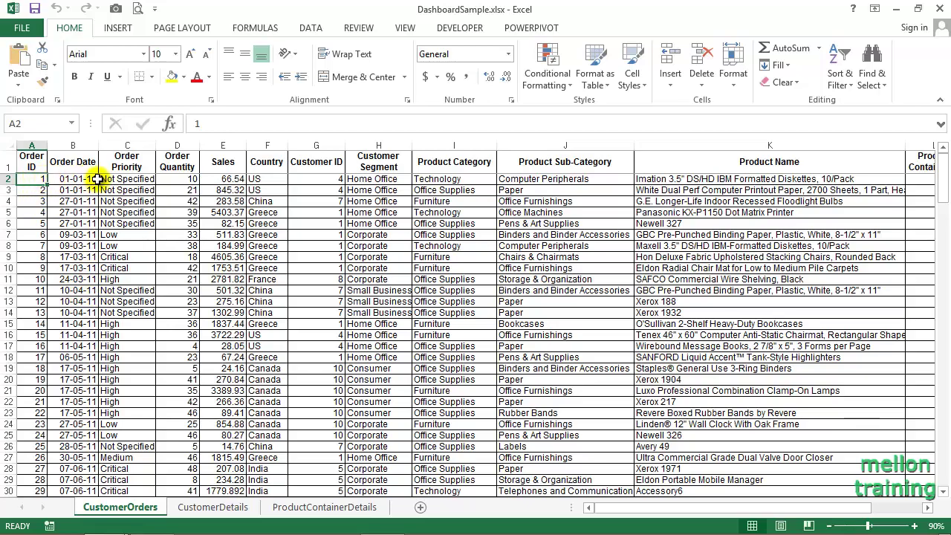
# Step: Scroll down through the CustomerOrders data and back up to the top
pyautogui.scroll(-3, 86, 181)
pyautogui.scroll(-3, 86, 181)
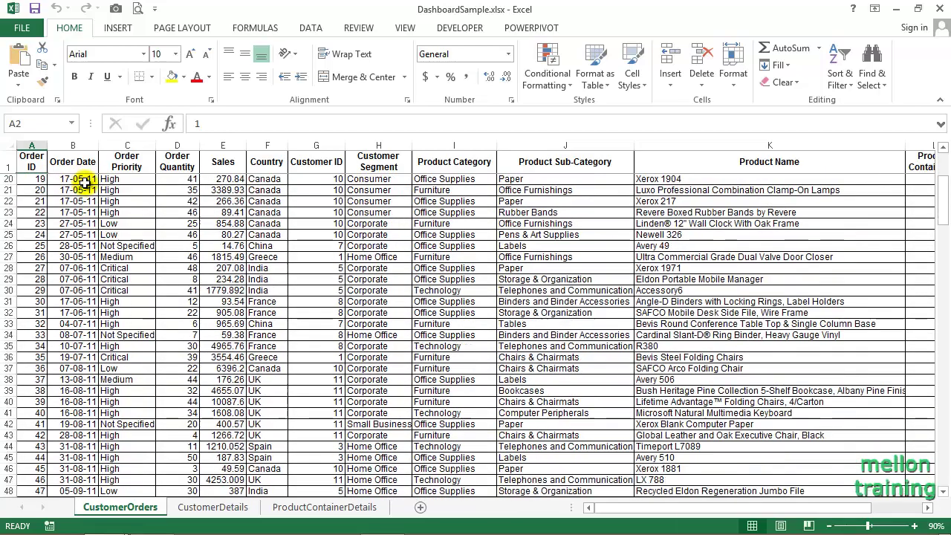
pyautogui.scroll(-6, 86, 181)
pyautogui.scroll(-6, 85, 180)
pyautogui.scroll(-5, 86, 180)
pyautogui.scroll(-8, 86, 181)
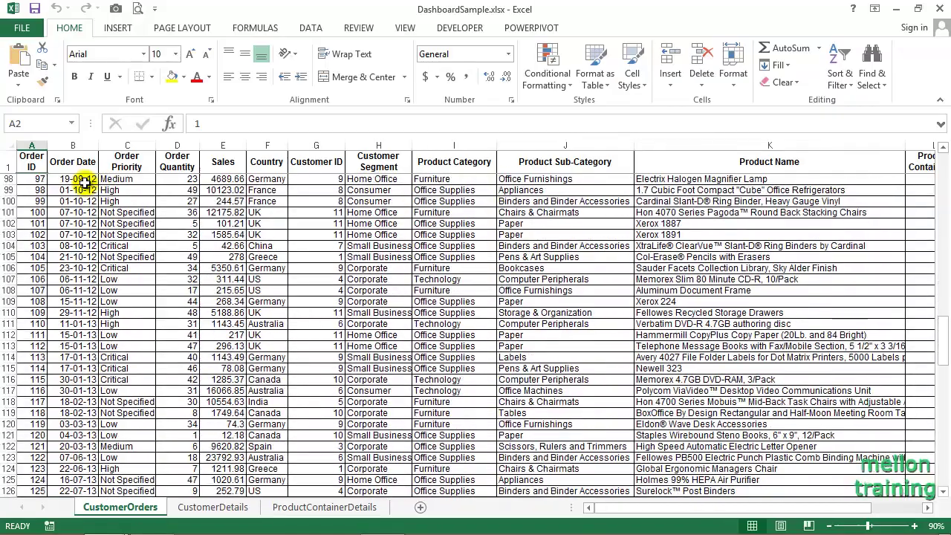
pyautogui.scroll(-5, 85, 181)
pyautogui.scroll(-9, 86, 181)
pyautogui.scroll(-7, 86, 180)
pyautogui.scroll(-5, 85, 180)
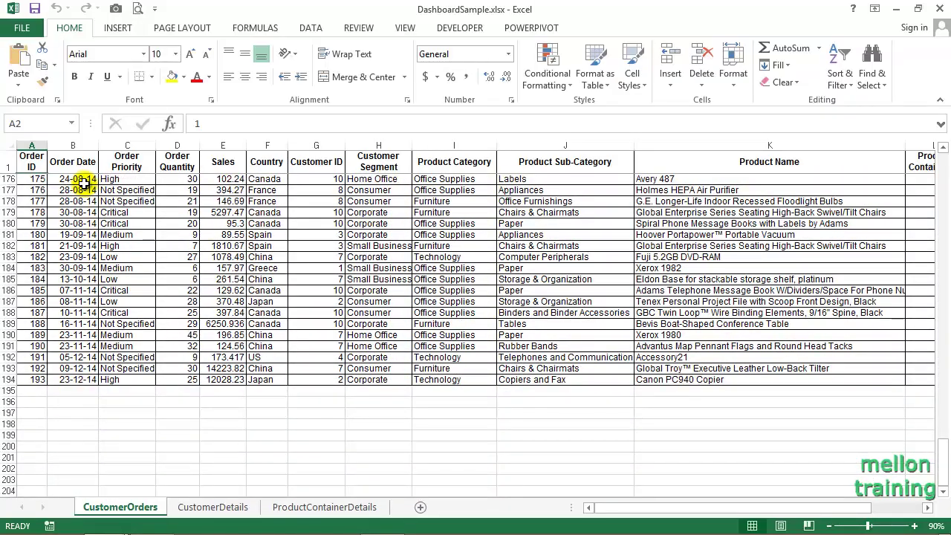
pyautogui.scroll(3, 84, 180)
pyautogui.scroll(5, 83, 180)
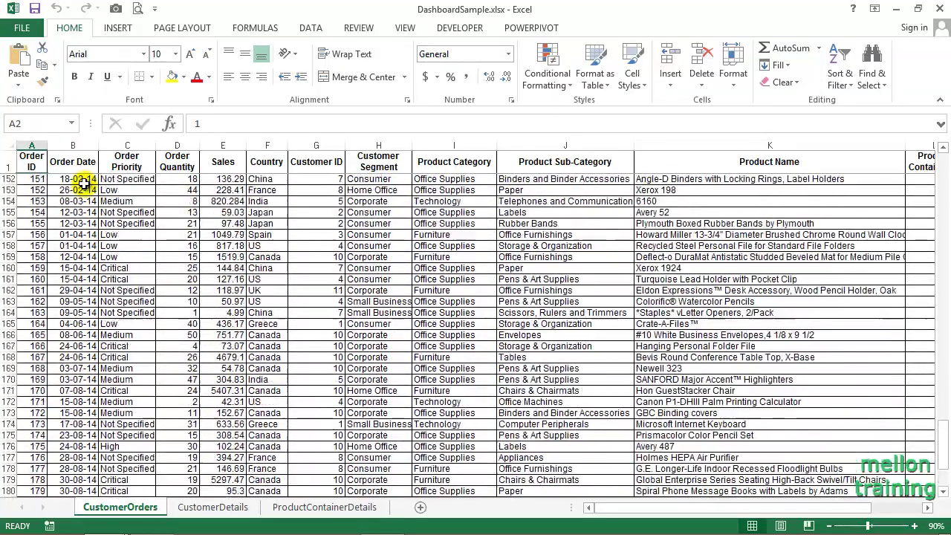
pyautogui.scroll(7, 83, 180)
pyautogui.scroll(11, 84, 180)
pyautogui.scroll(5, 84, 180)
pyautogui.scroll(12, 84, 181)
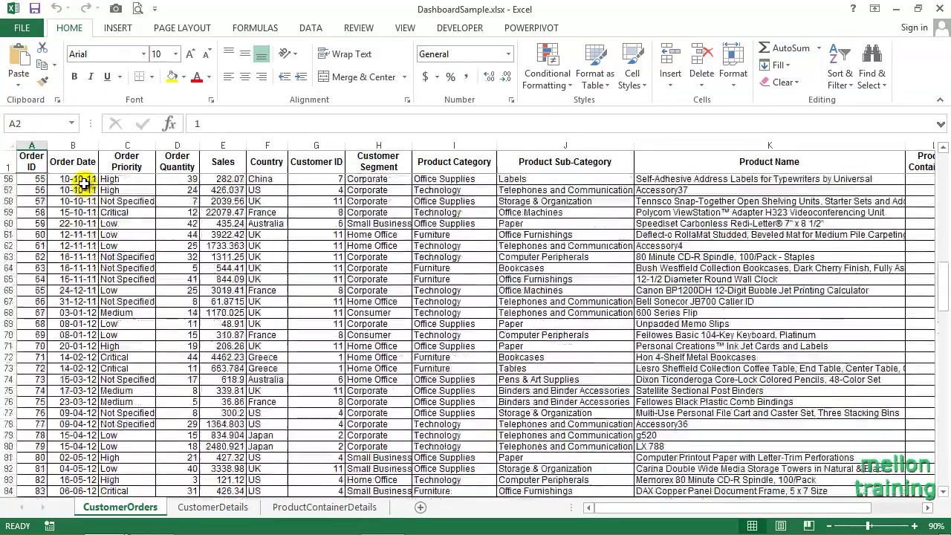
pyautogui.scroll(4, 84, 180)
pyautogui.scroll(10, 84, 180)
pyautogui.scroll(1, 84, 180)
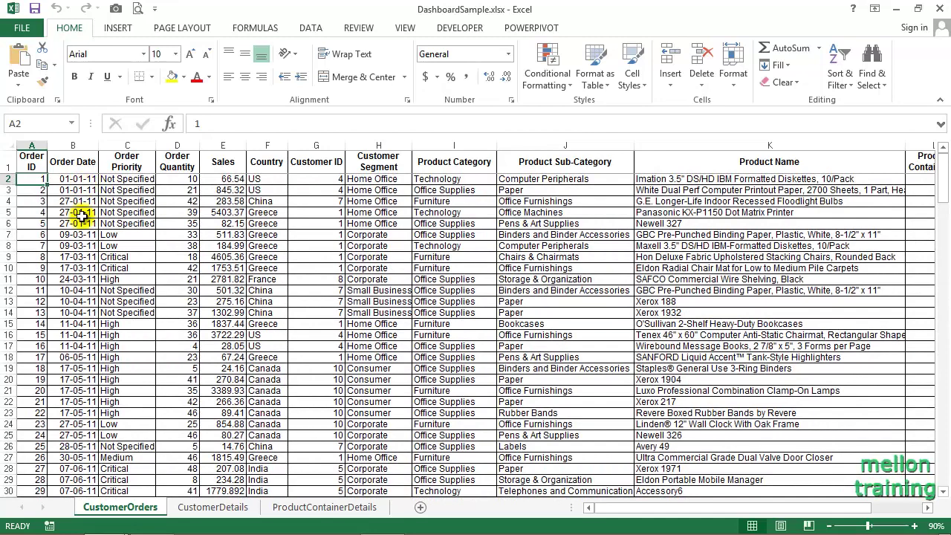
# Step: Look over the CustomerDetails and ProductContainerDetails sheets, then return to CustomerOrders
pyautogui.click(213, 508)
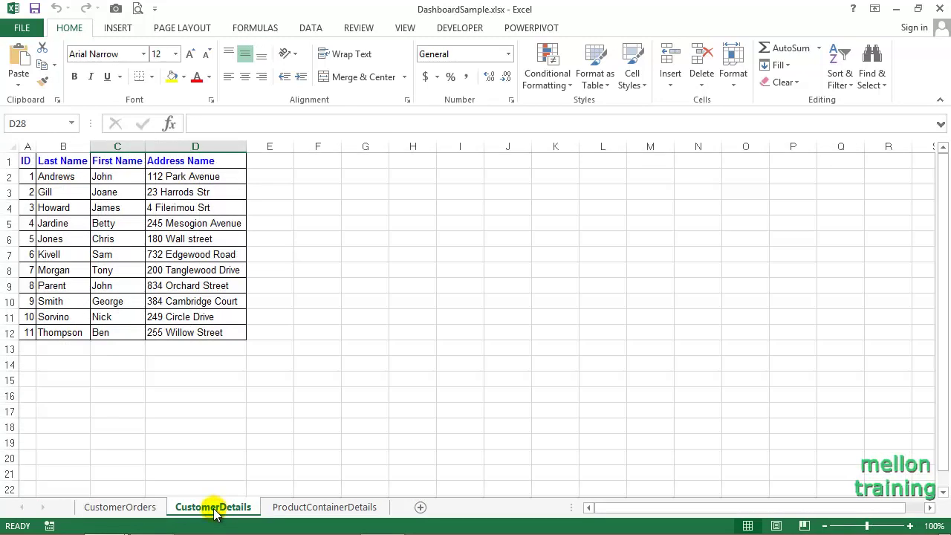
pyautogui.click(330, 507)
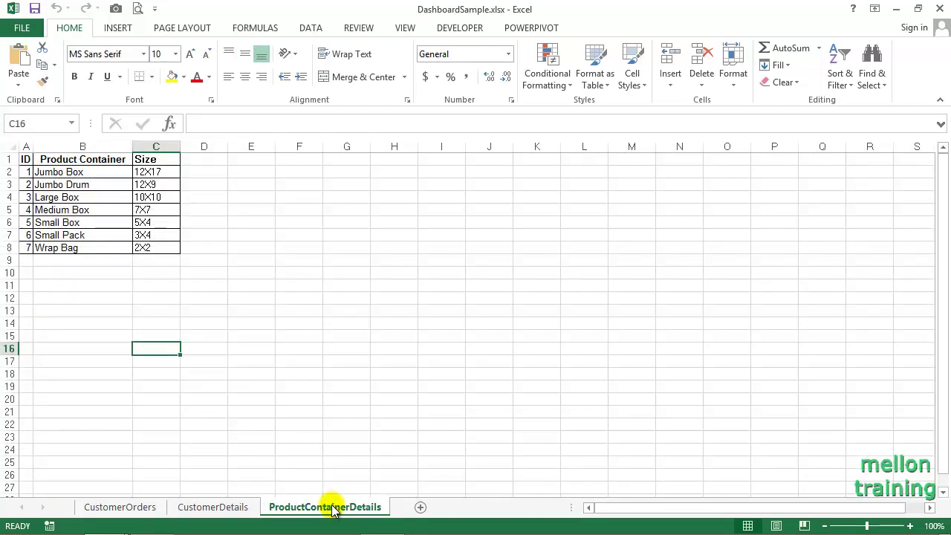
pyautogui.click(102, 511)
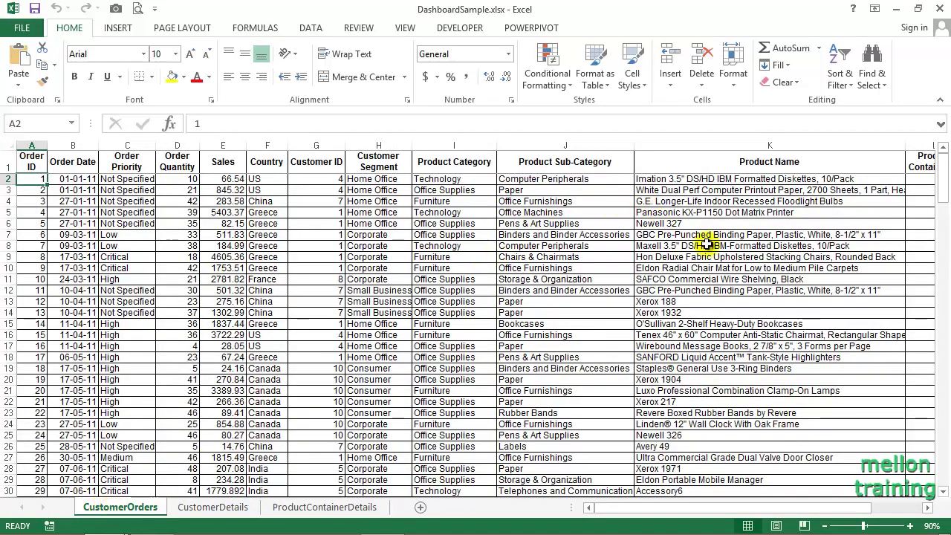
# Step: Match the first order's Customer ID to customer record 4, then check ProductContainerDetails and CustomerOrders
pyautogui.click(316, 179)
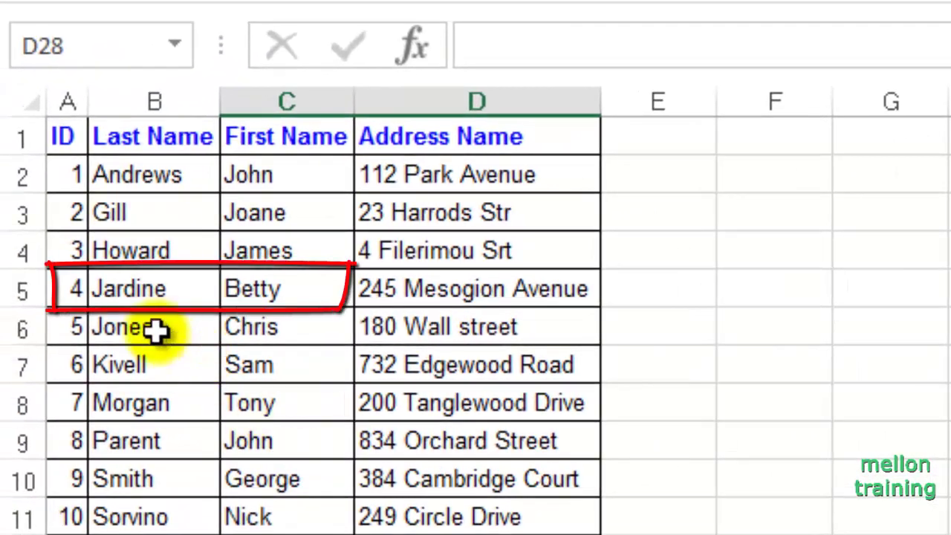
pyautogui.click(24, 290)
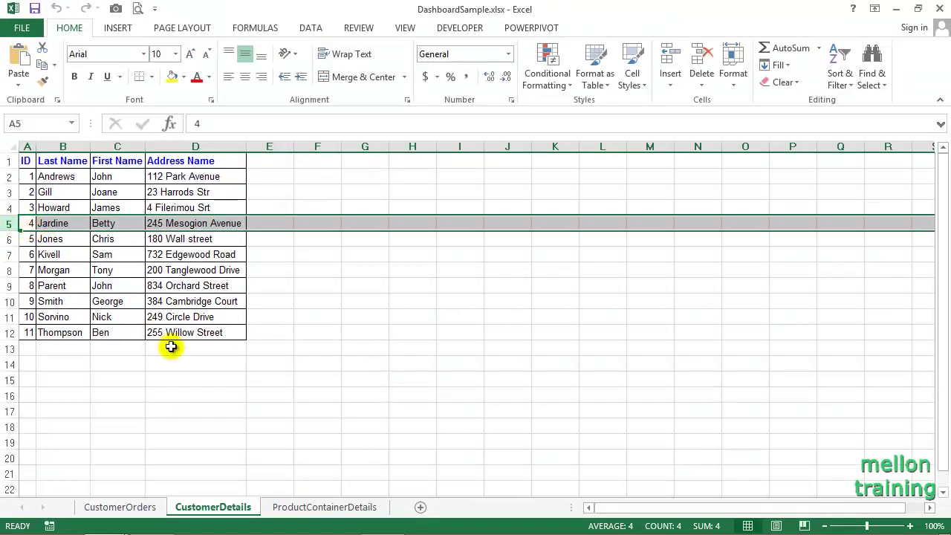
pyautogui.click(159, 312)
pyautogui.click(325, 507)
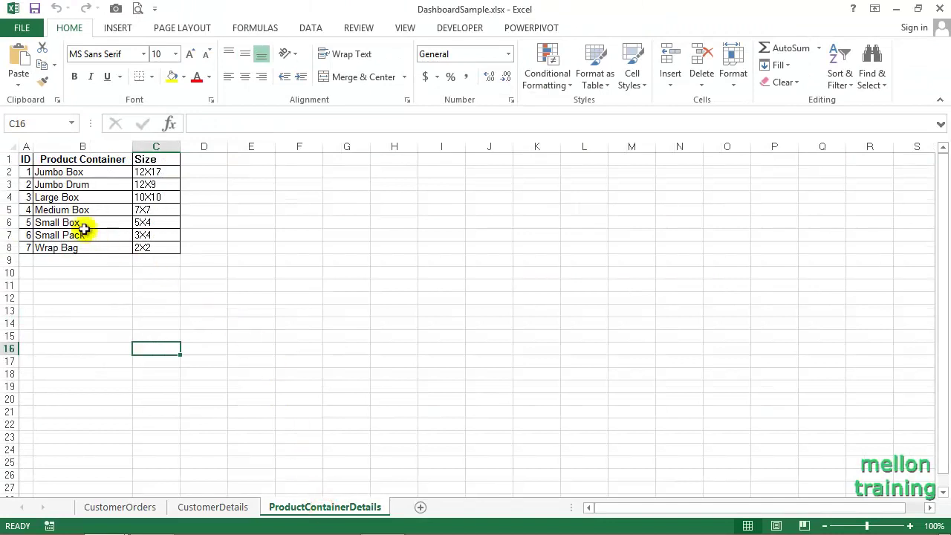
pyautogui.click(121, 506)
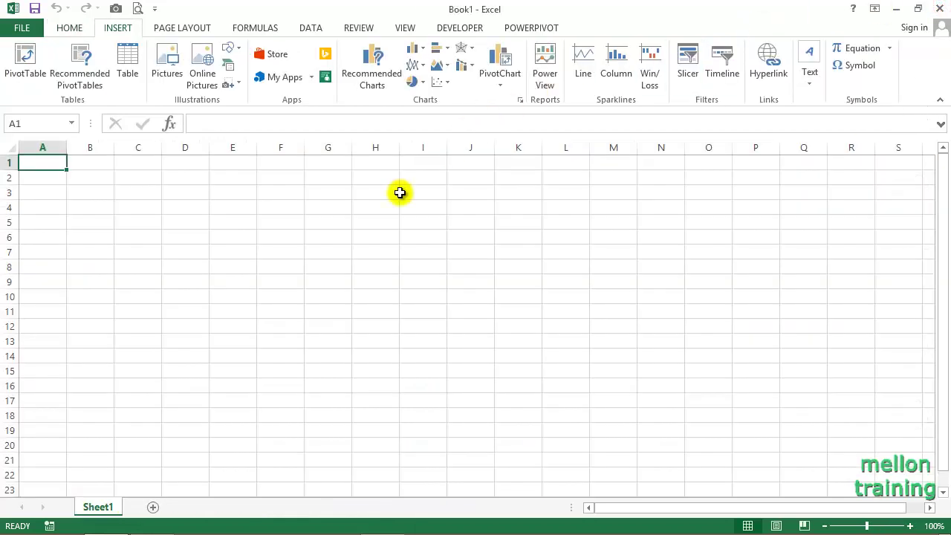
# Step: Open the PowerPivot window and launch the Table Import Wizard via From Other Sources
pyautogui.click(544, 28)
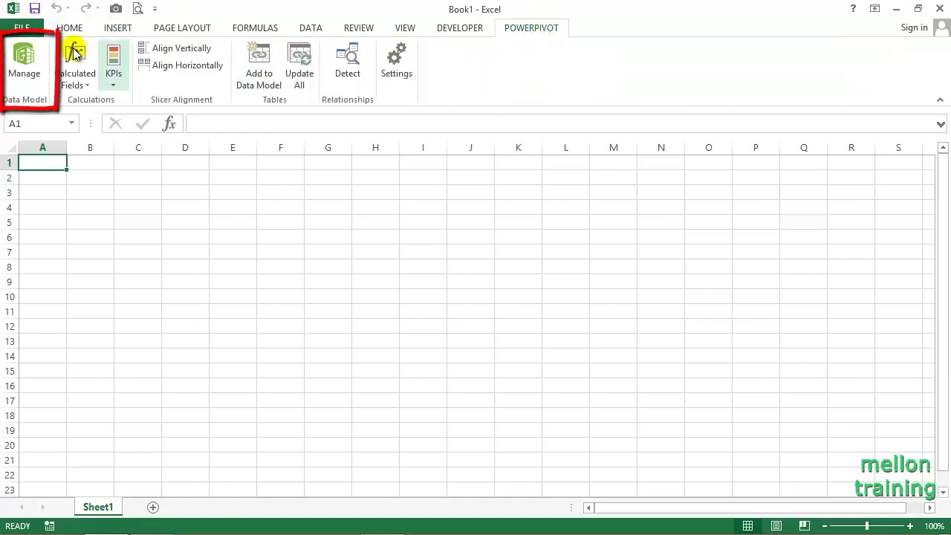
pyautogui.click(24, 56)
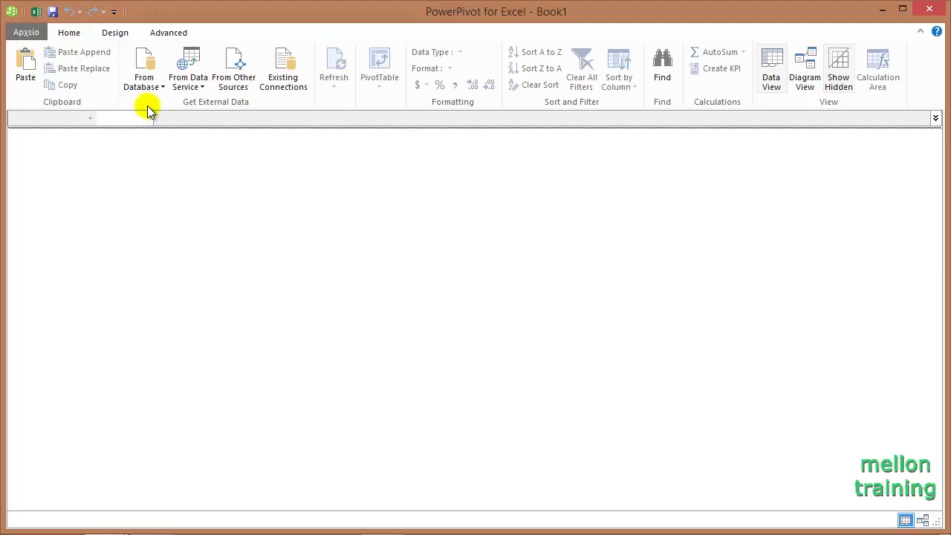
pyautogui.click(197, 85)
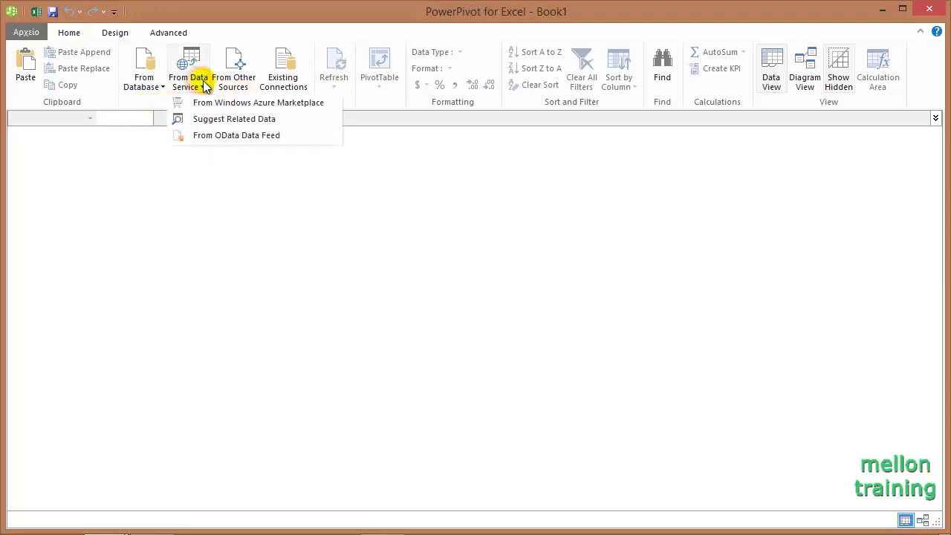
pyautogui.click(244, 86)
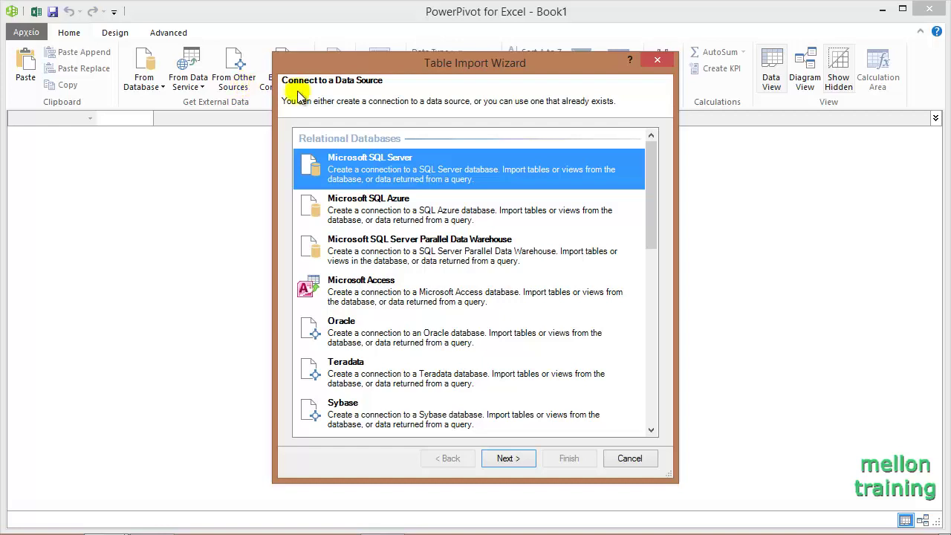
# Step: Choose Excel File as the data source type and continue
pyautogui.moveTo(652, 182); pyautogui.dragTo(649, 372)
pyautogui.click(379, 349)
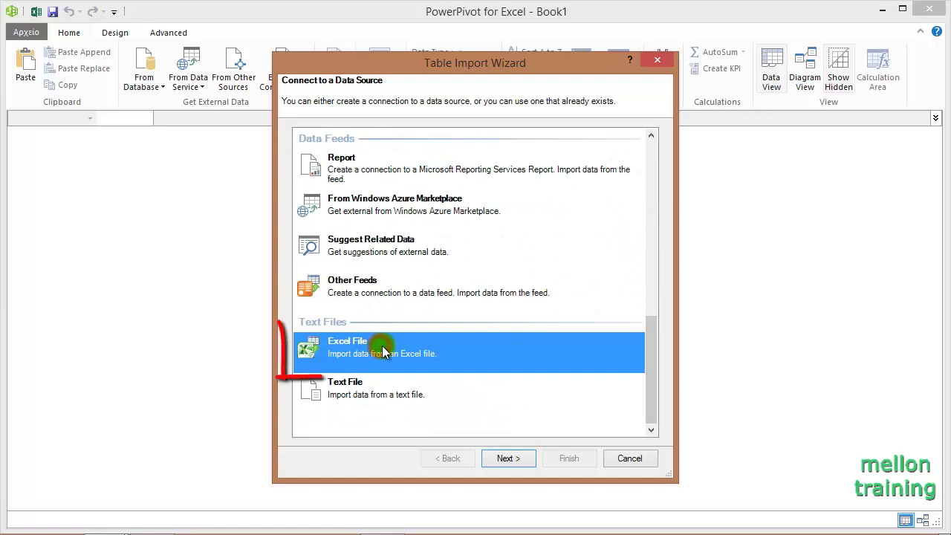
pyautogui.click(508, 457)
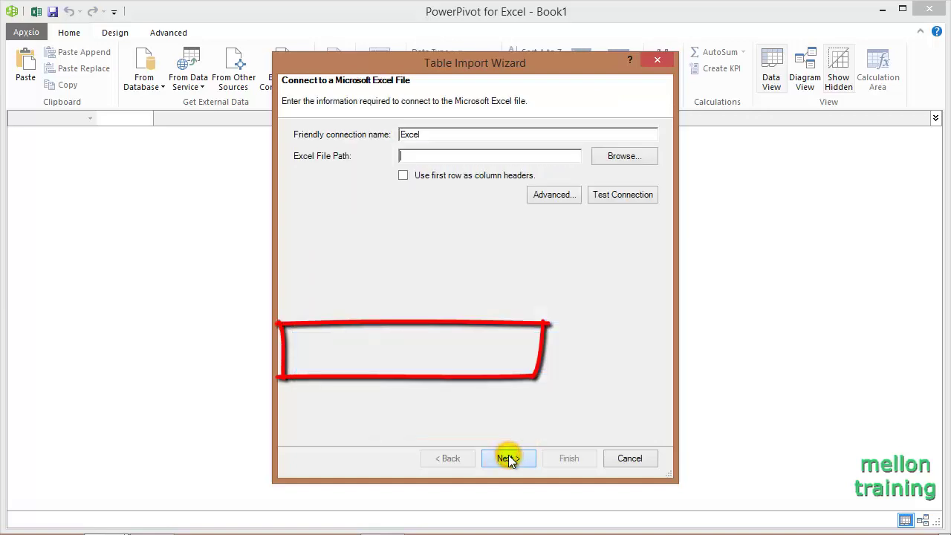
# Step: Select DashboardSample.xlsx as the source workbook and enable 'Use first row as column headers'
pyautogui.click(615, 156)
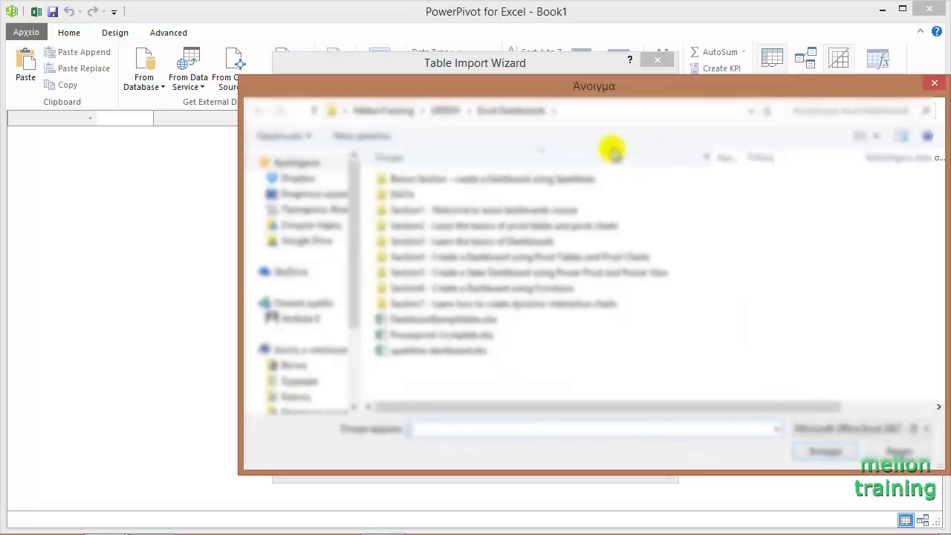
pyautogui.doubleClick(412, 194)
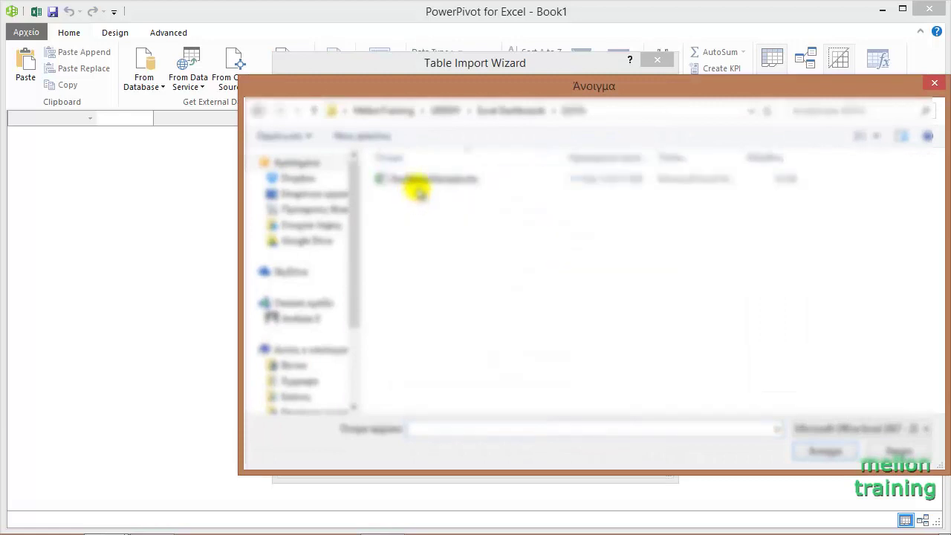
pyautogui.click(419, 181)
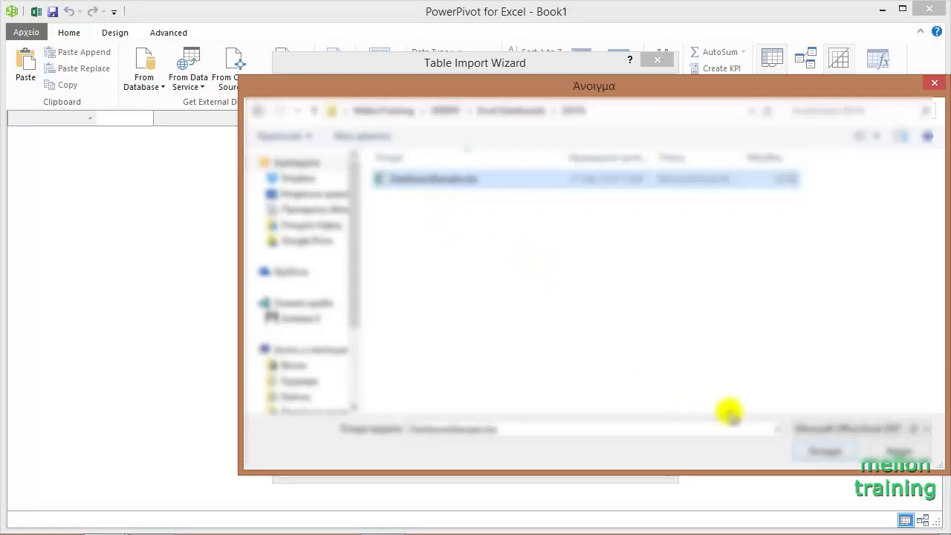
pyautogui.click(826, 450)
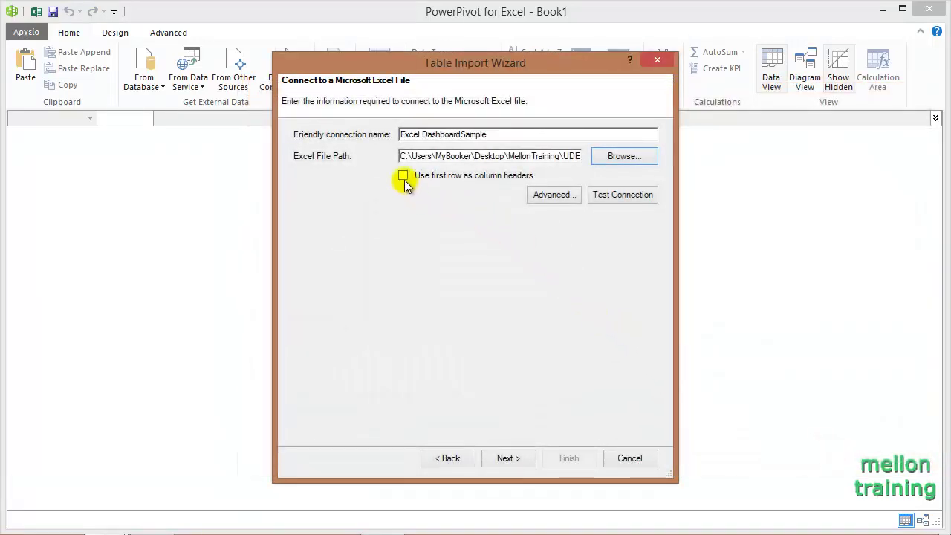
pyautogui.click(402, 176)
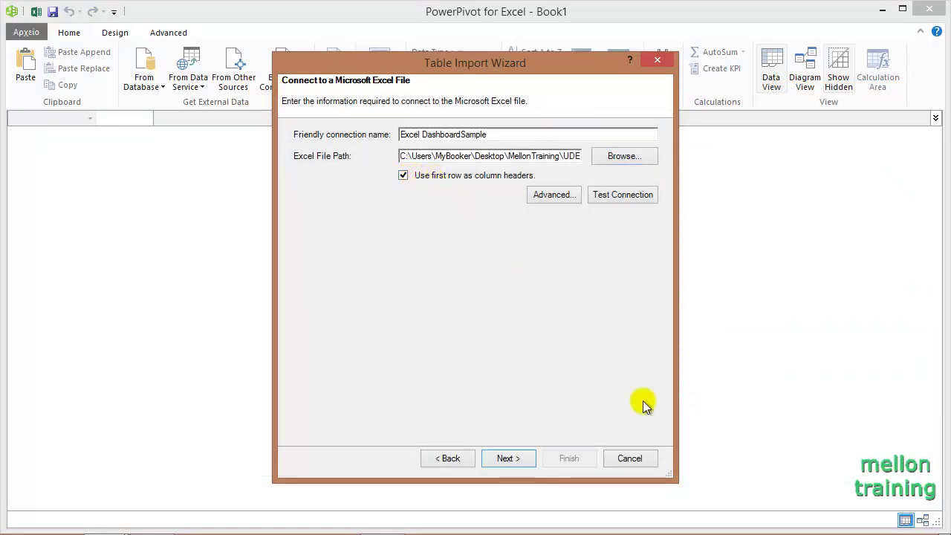
# Step: Import the CustomerDetails$, CustomerOrders$ and ProductContainerDetails$ tables and close the success summary
pyautogui.click(519, 460)
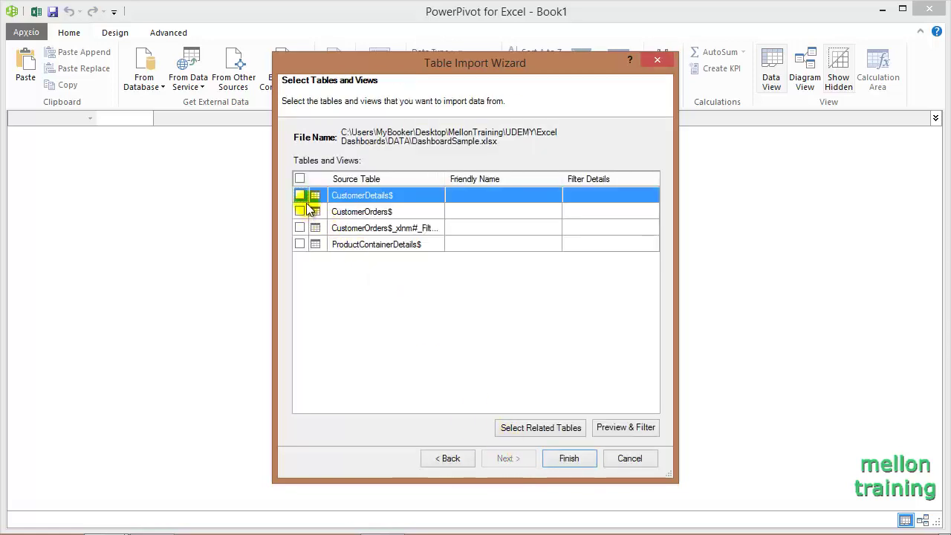
pyautogui.click(299, 195)
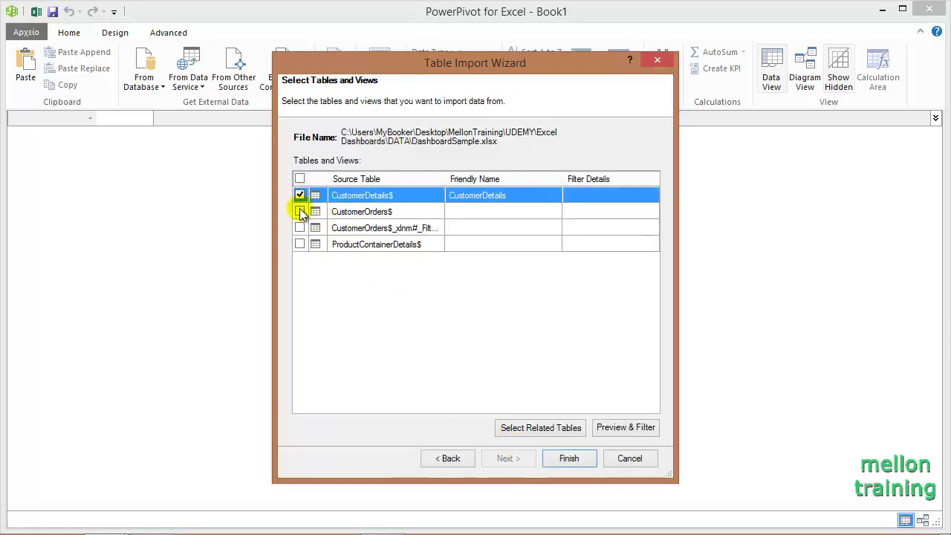
pyautogui.click(299, 211)
pyautogui.click(299, 244)
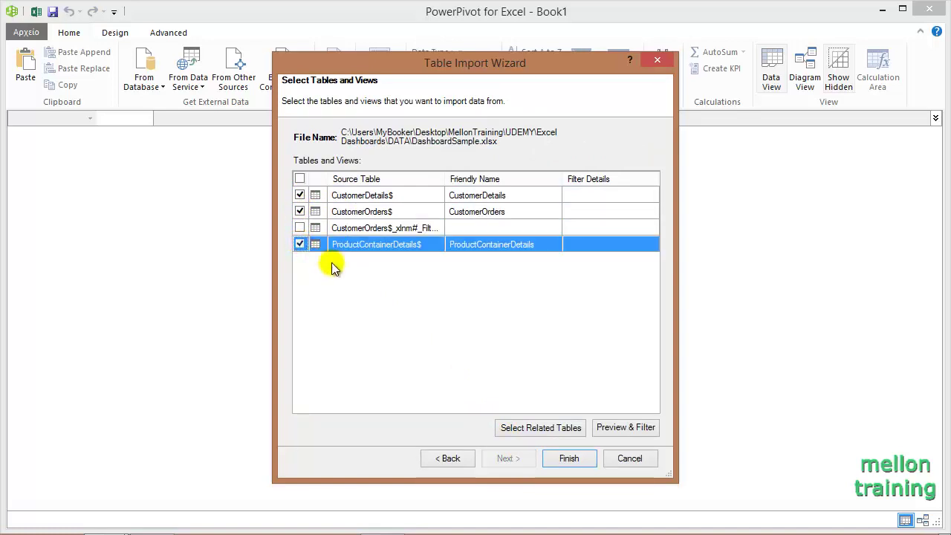
pyautogui.click(569, 459)
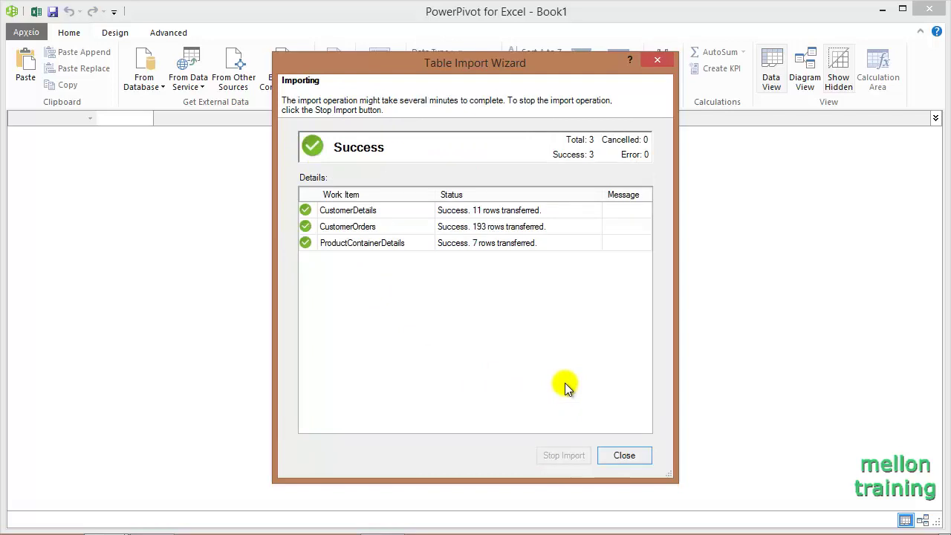
pyautogui.click(626, 456)
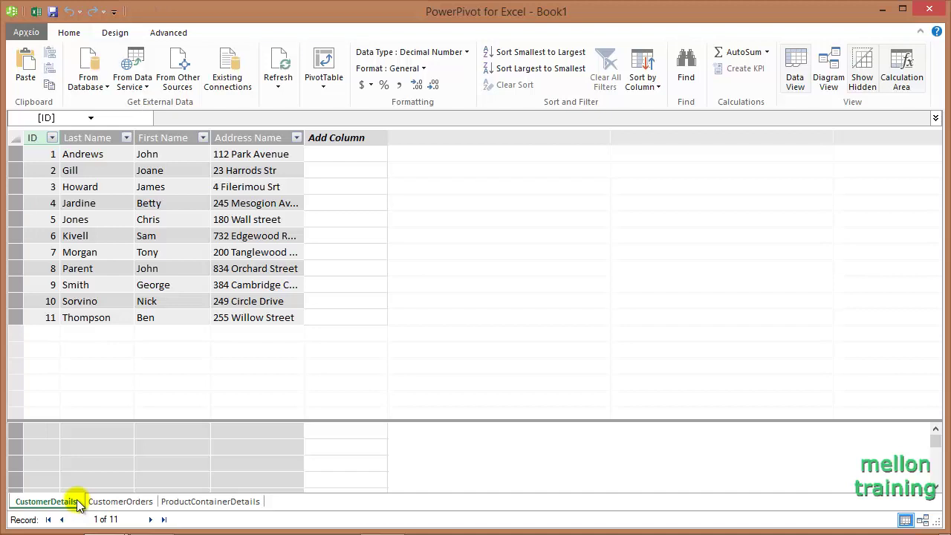
# Step: Drag the CustomerOrders tab before CustomerDetails, then view CustomerDetails and ProductContainerDetails
pyautogui.click(119, 501)
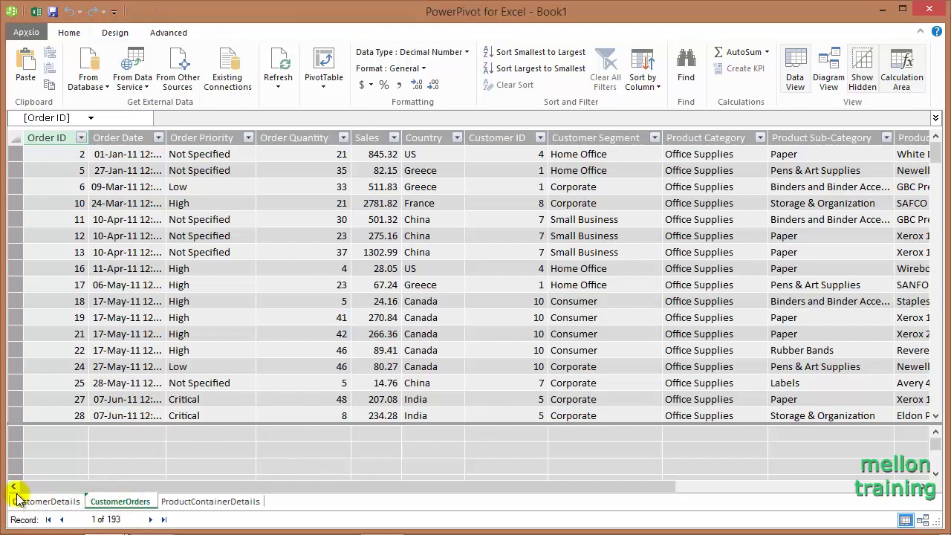
pyautogui.moveTo(77, 501); pyautogui.dragTo(15, 507)
pyautogui.click(121, 502)
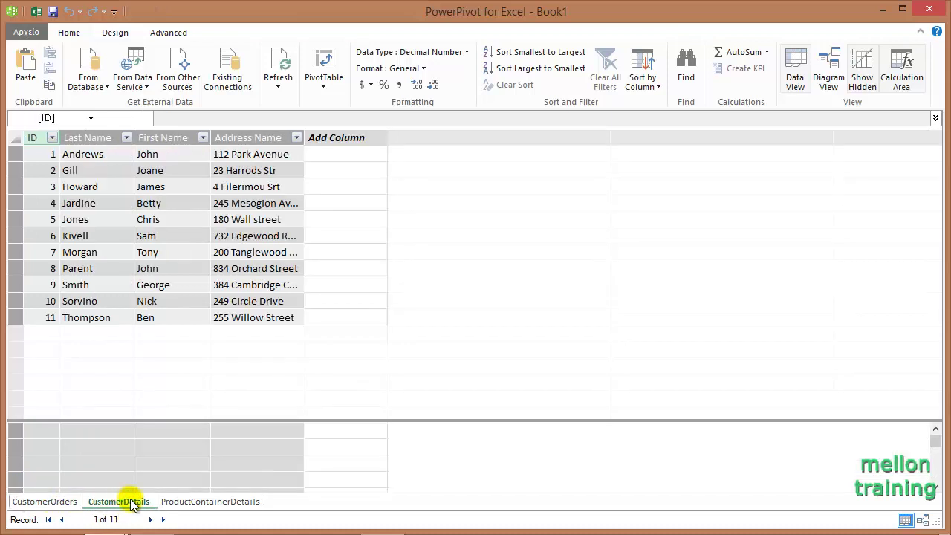
pyautogui.click(202, 502)
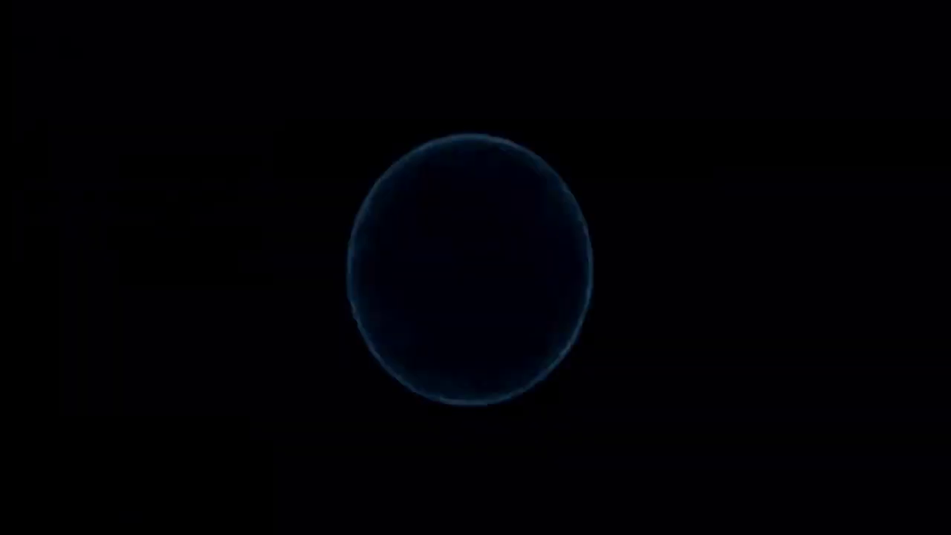